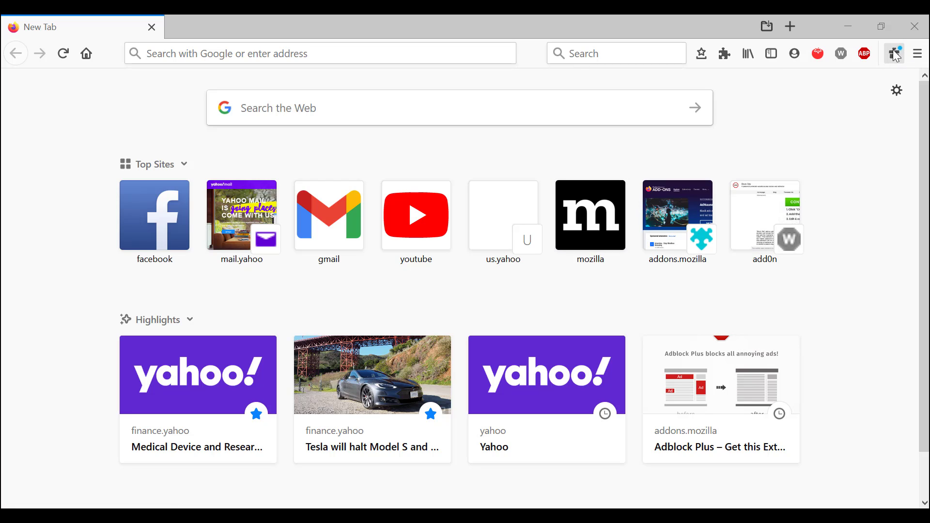
Open Firefox's Options page from the hamburger menu.
left_click(918, 54)
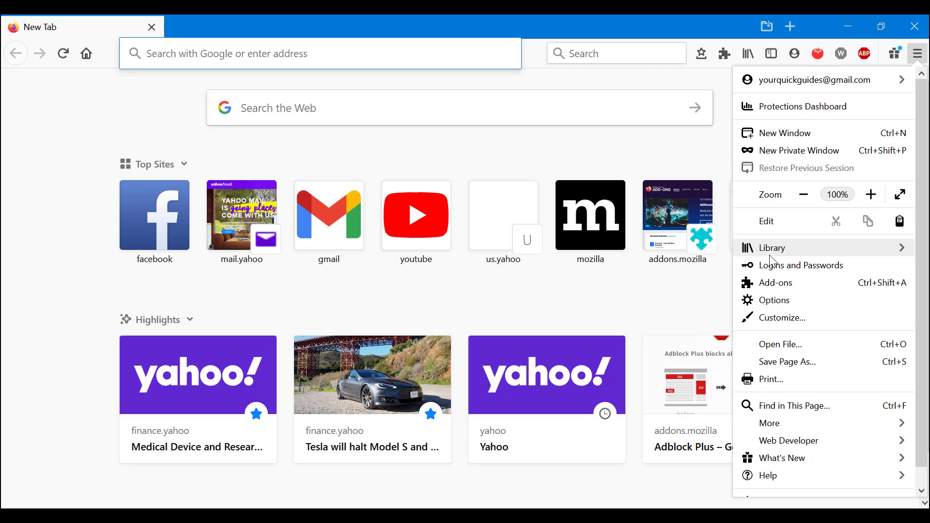
left_click(791, 302)
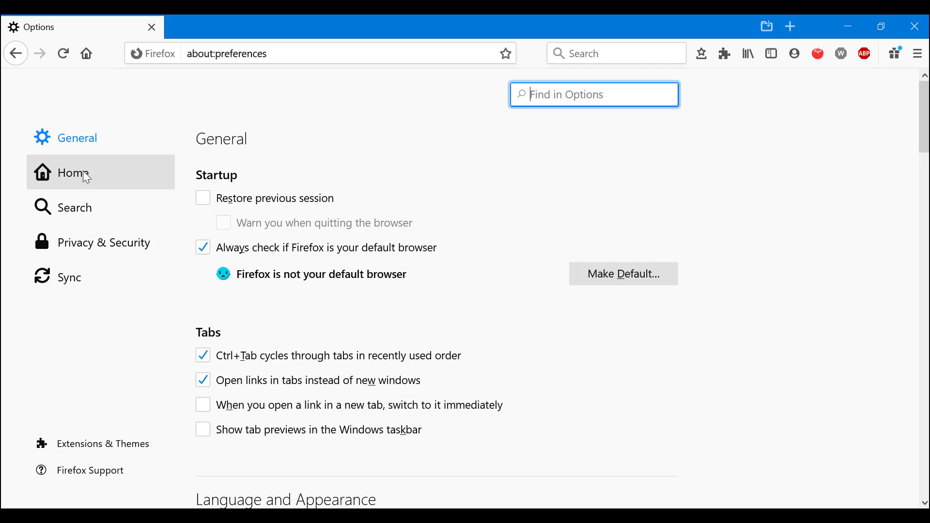
Switch to Privacy & Security and scroll down to the Permissions section.
left_click(105, 251)
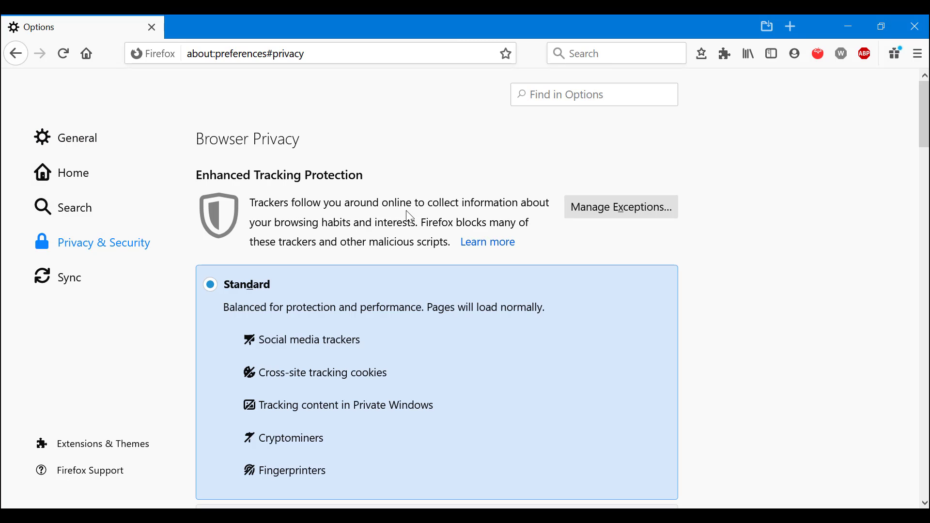
scroll(409, 218, "down", 3)
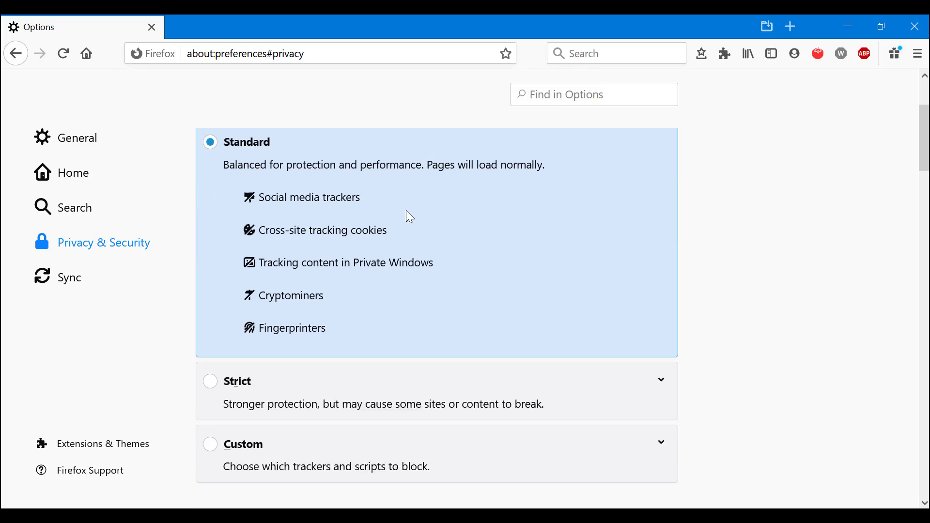
scroll(409, 218, "down", 2)
scroll(409, 218, "down", 2)
scroll(409, 217, "down", 2)
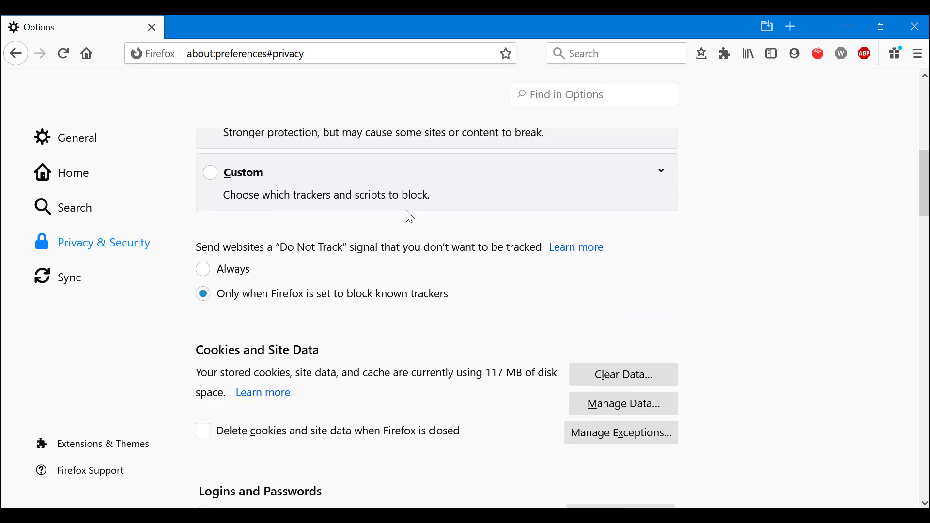
scroll(410, 217, "down", 2)
scroll(409, 217, "down", 2)
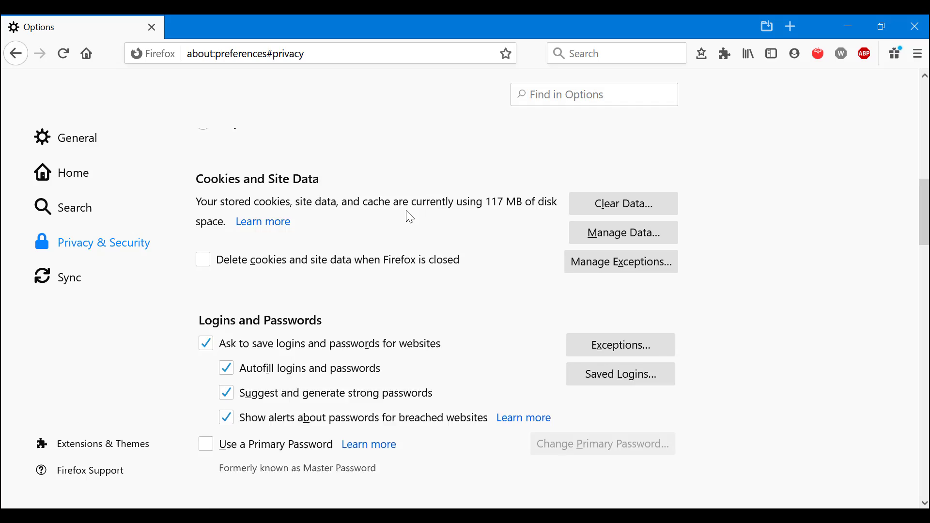
scroll(409, 217, "down", 2)
scroll(409, 217, "down", 2)
scroll(410, 217, "down", 2)
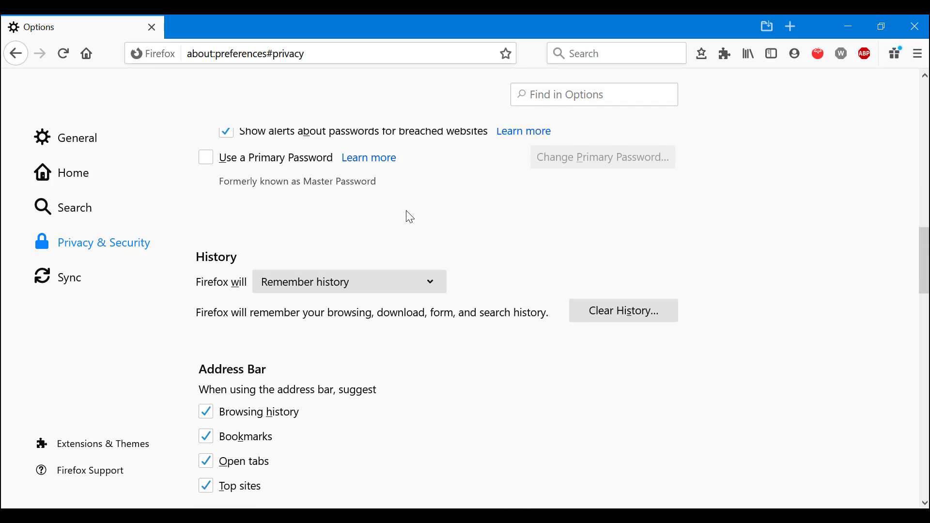
scroll(409, 217, "down", 2)
scroll(409, 217, "down", 2)
scroll(410, 217, "down", 1)
scroll(409, 217, "down", 2)
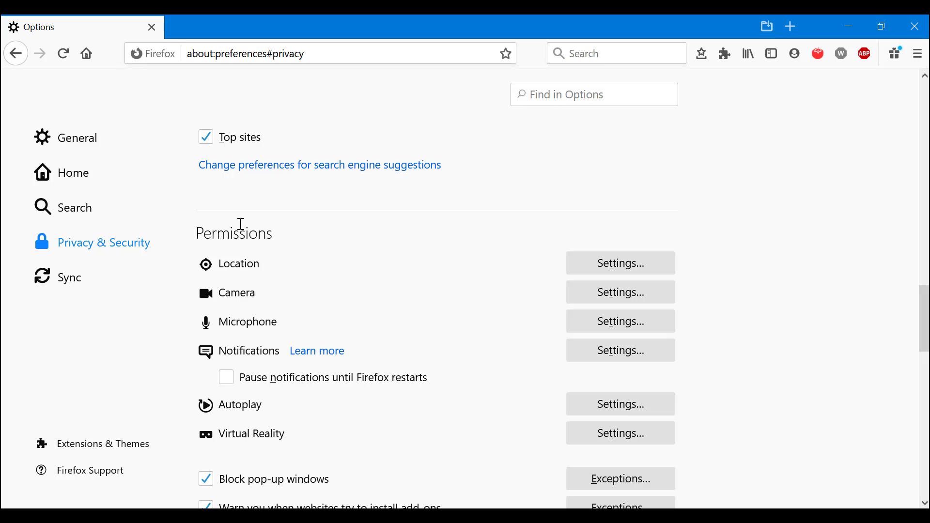
scroll(248, 223, "down", 2)
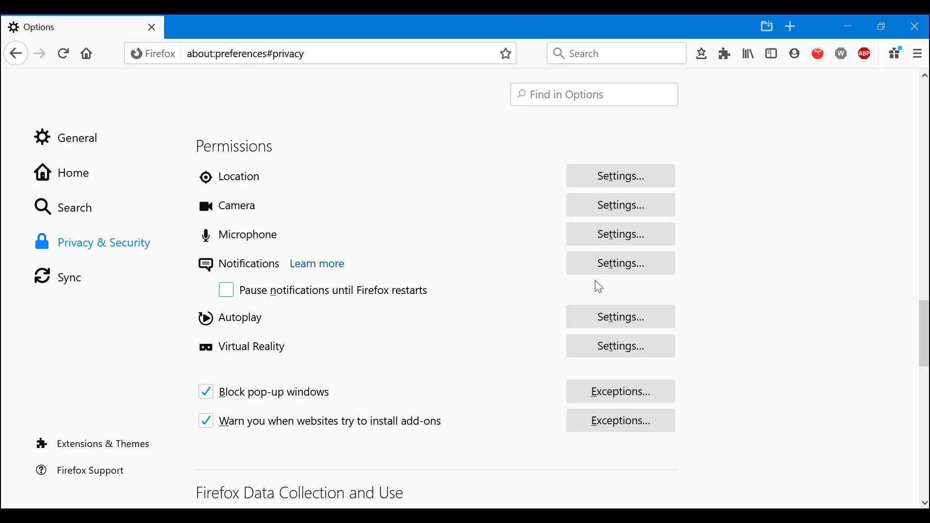
Open the Notification Permissions dialog from the Notifications Settings button.
left_click(612, 266)
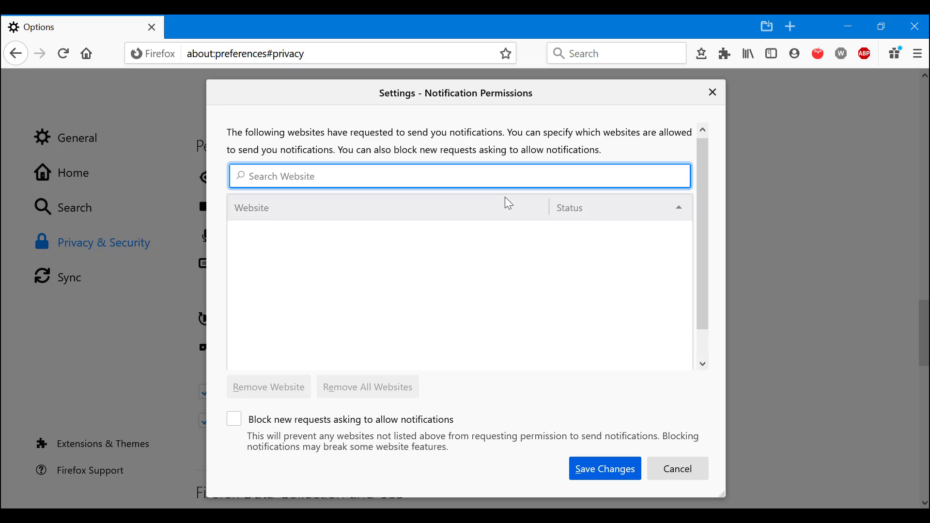
scroll(533, 232, "down", 1)
scroll(557, 283, "up", 1)
scroll(558, 283, "down", 1)
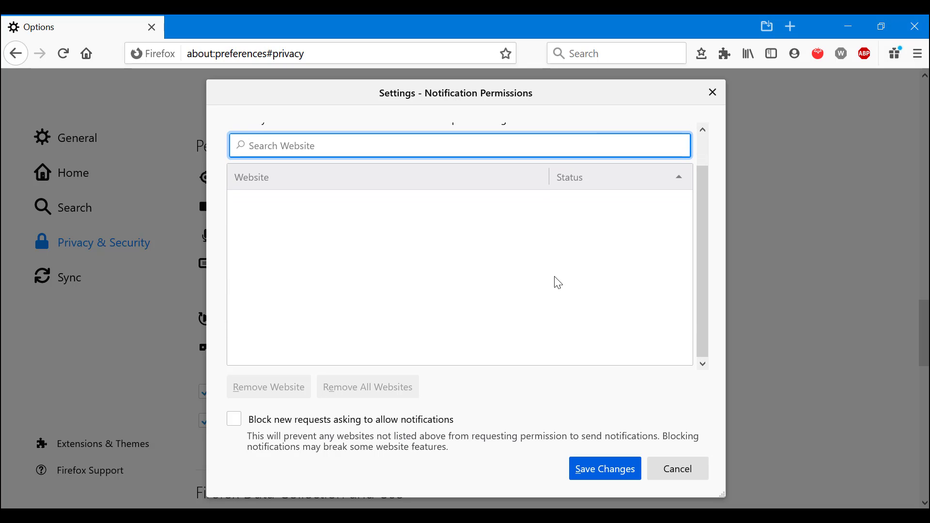
scroll(558, 283, "up", 1)
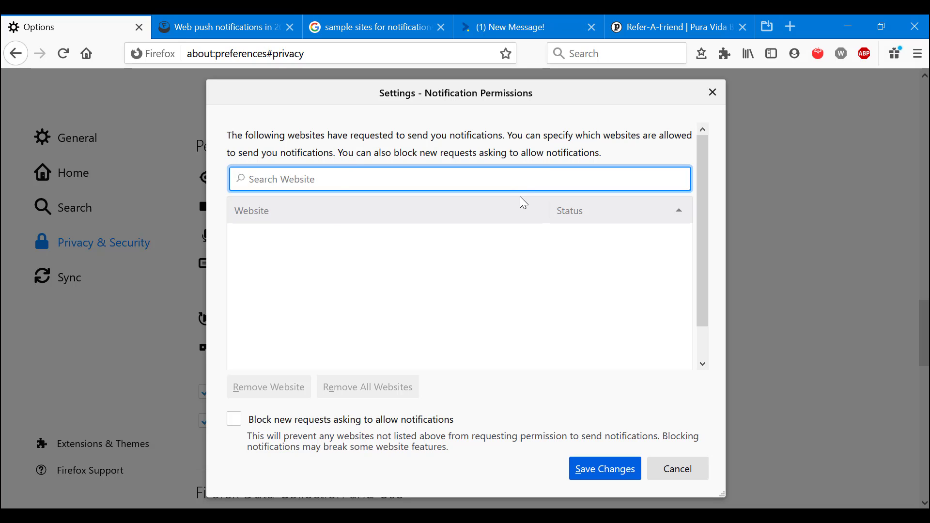
left_click(531, 217)
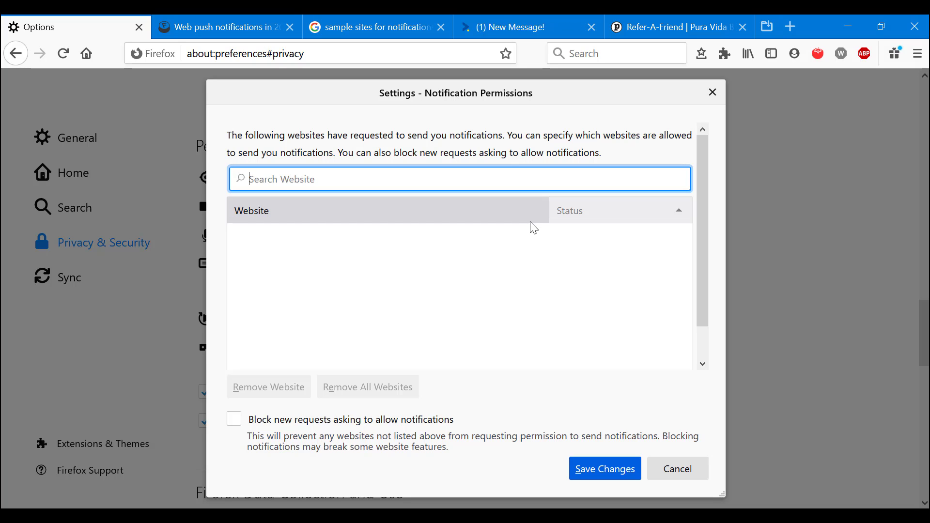
Tick 'Block new requests asking to allow notifications' and save the changes.
left_click(236, 421)
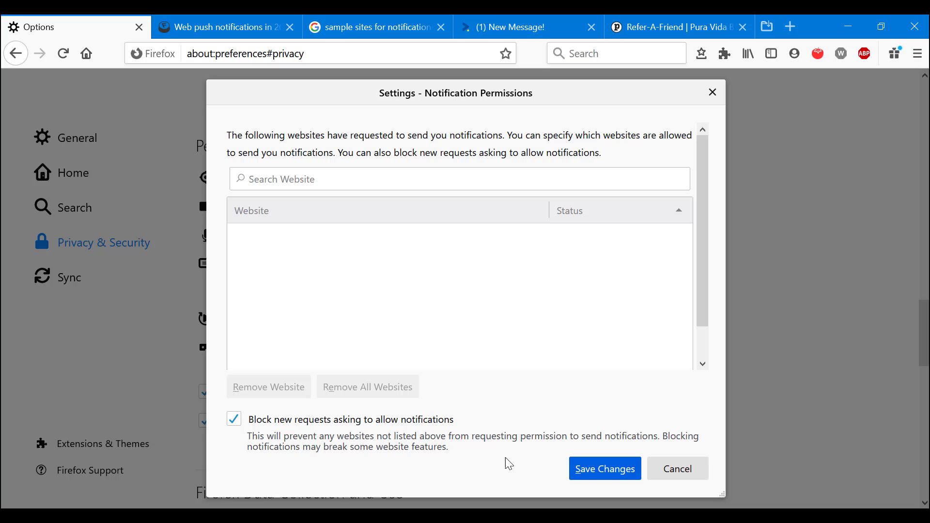
left_click(607, 470)
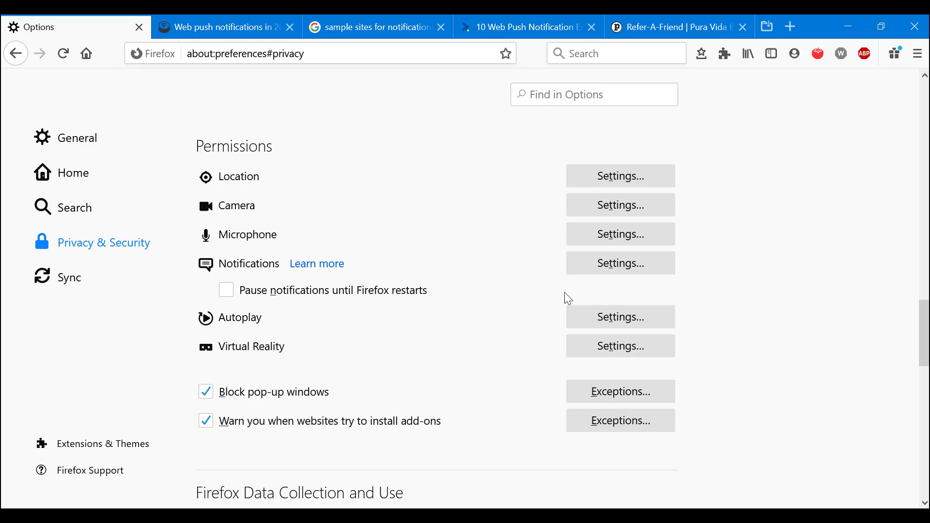
left_click(629, 268)
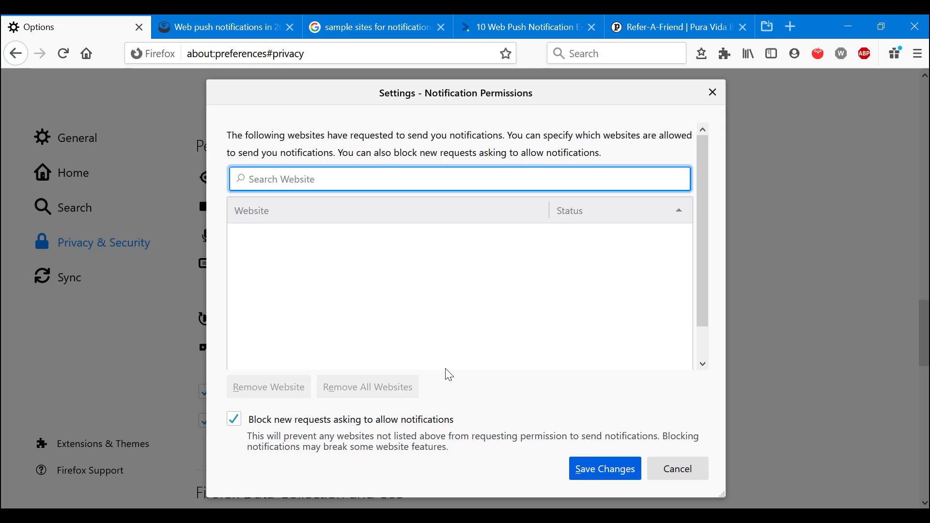
left_click(679, 469)
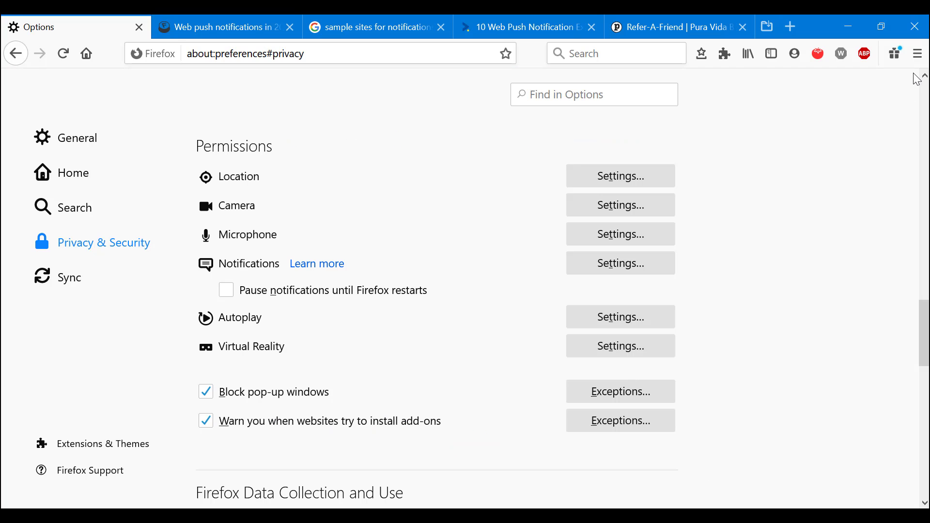
left_click(919, 53)
left_click(763, 310)
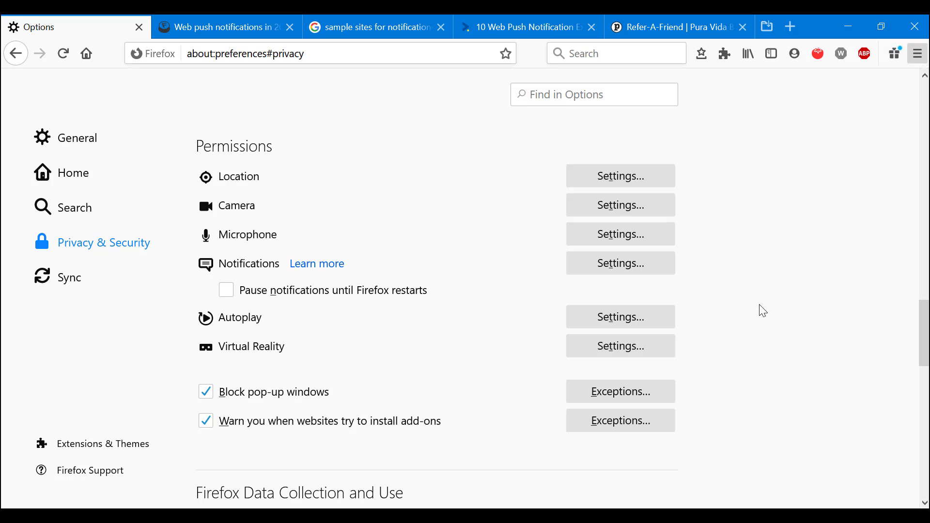
left_click(91, 242)
scroll(433, 346, "down", 6)
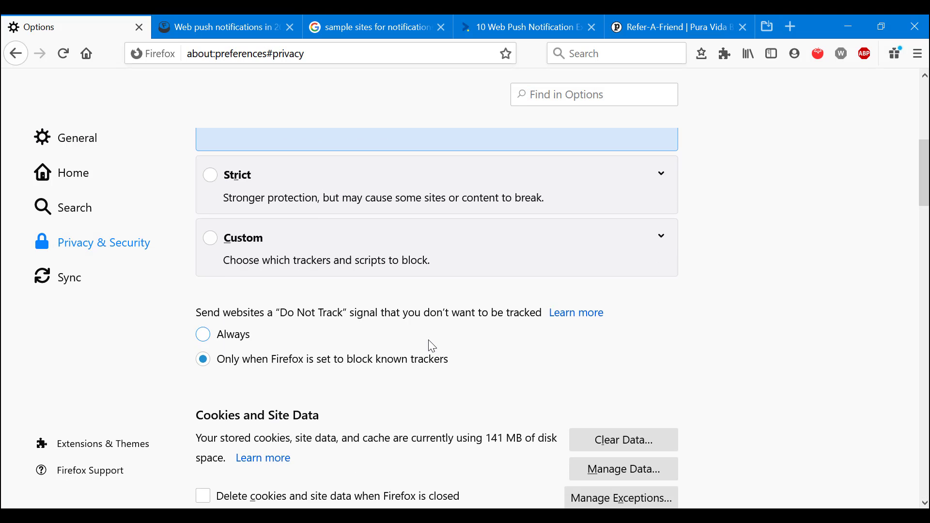
scroll(433, 347, "down", 10)
scroll(433, 346, "down", 5)
scroll(433, 347, "down", 1)
scroll(433, 346, "up", 1)
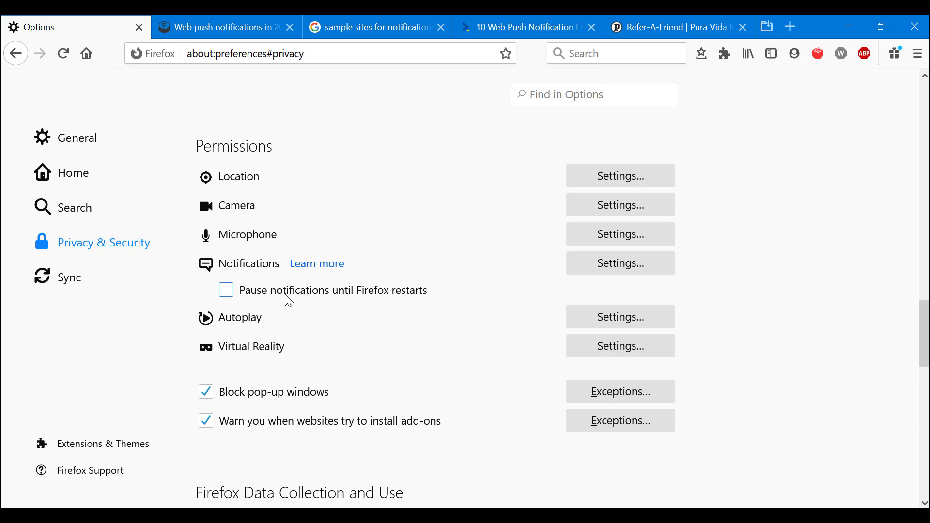
Reopen the Notification Permissions dialog to confirm new requests are still blocked.
left_click(582, 266)
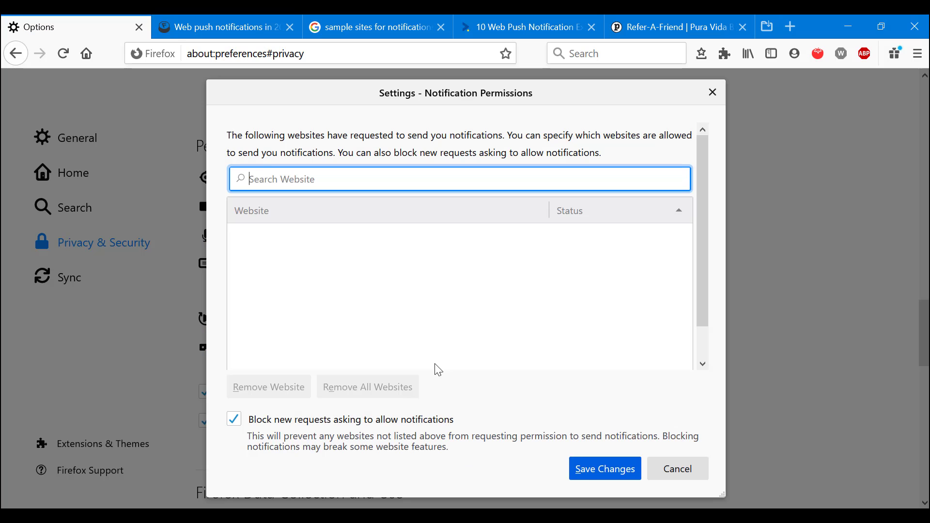